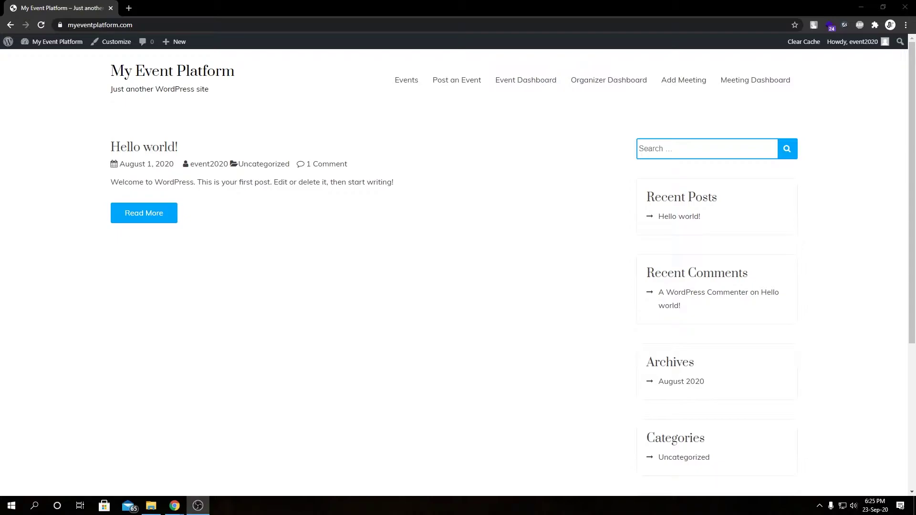
# Step: Open the Event with registration page from the Events list
pyautogui.click(414, 85)
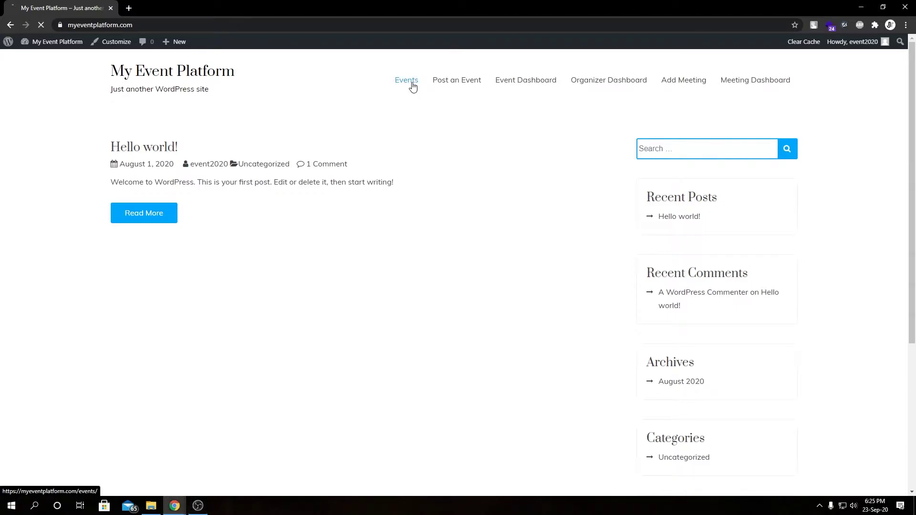
pyautogui.scroll(-3, 152, 236)
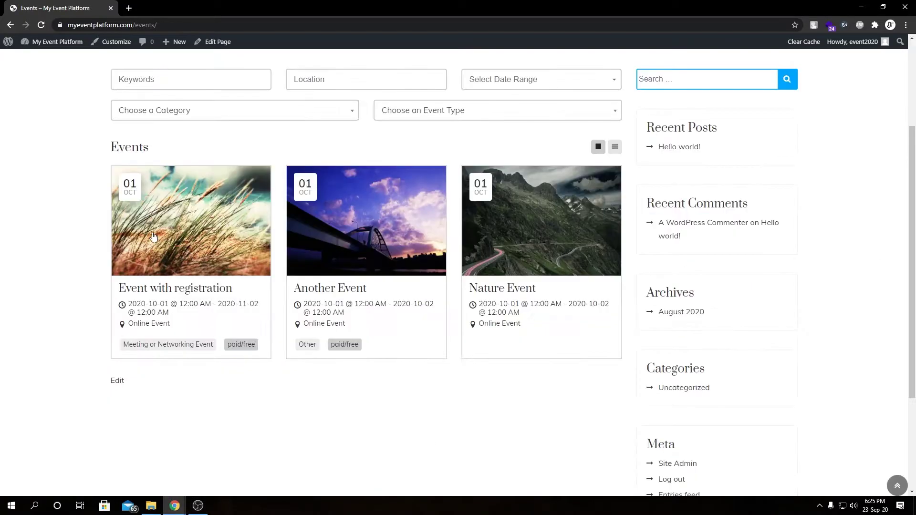
pyautogui.click(153, 236)
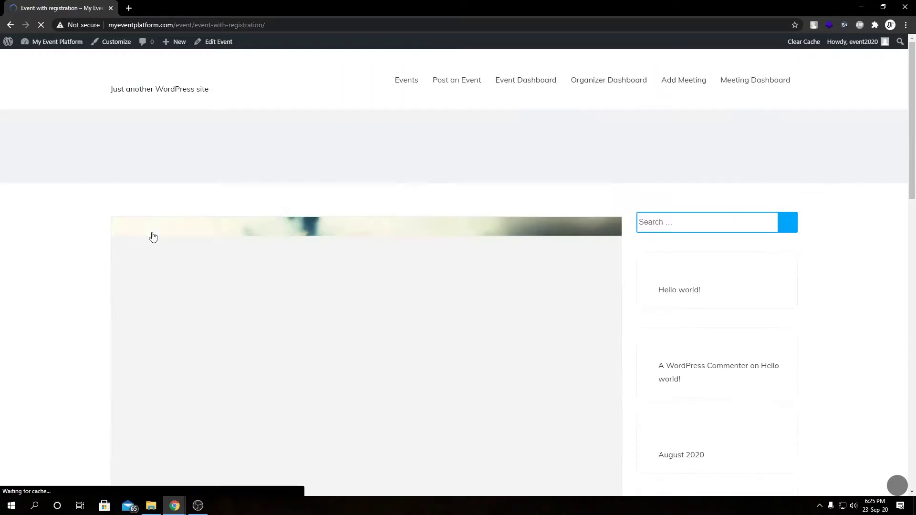
pyautogui.scroll(-8, 153, 236)
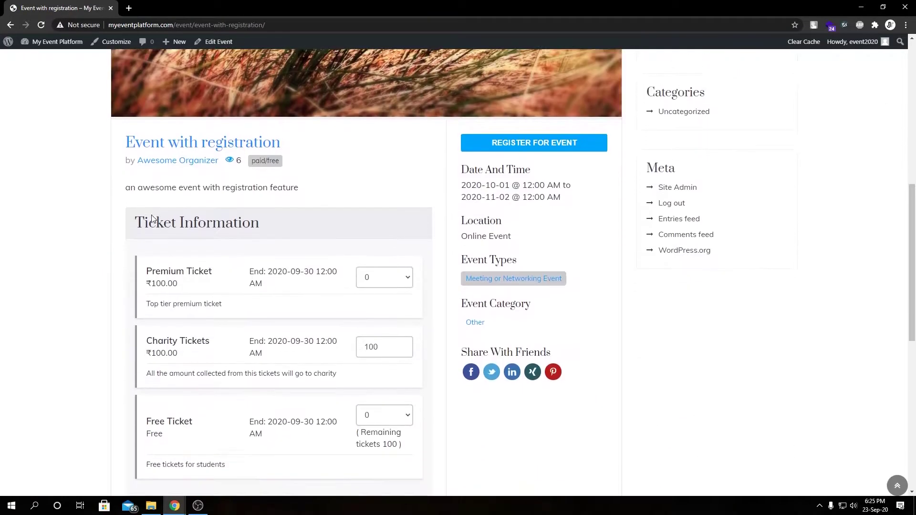
pyautogui.scroll(-1, 153, 218)
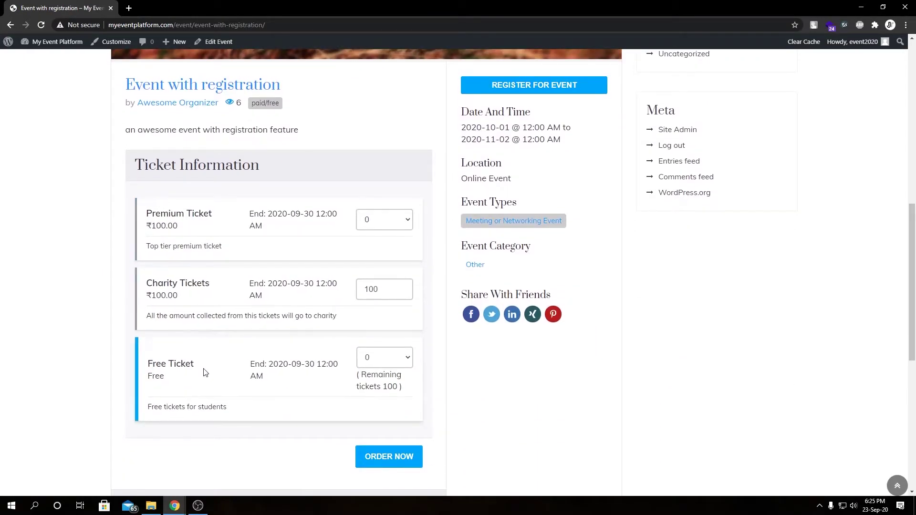
# Step: Choose 1 Premium Ticket and change the Charity Tickets amount from 100 to 150
pyautogui.click(395, 219)
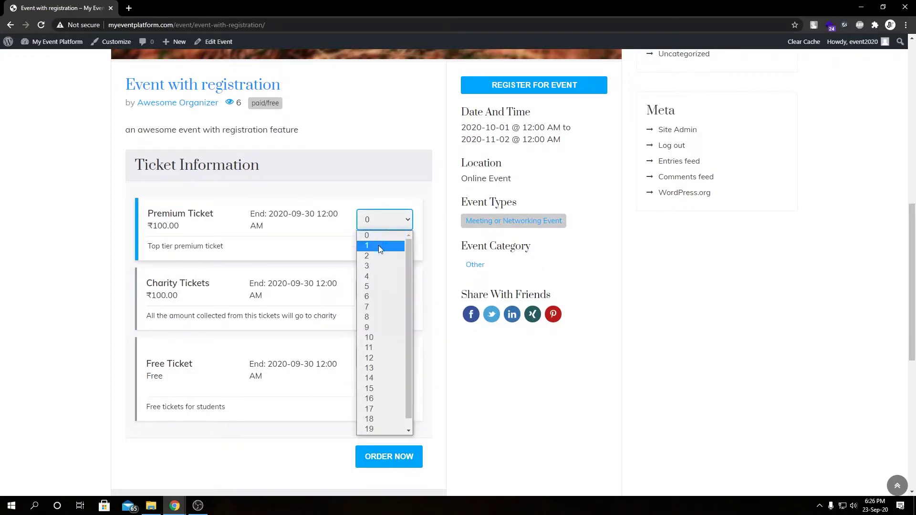
pyautogui.click(379, 246)
pyautogui.click(386, 290)
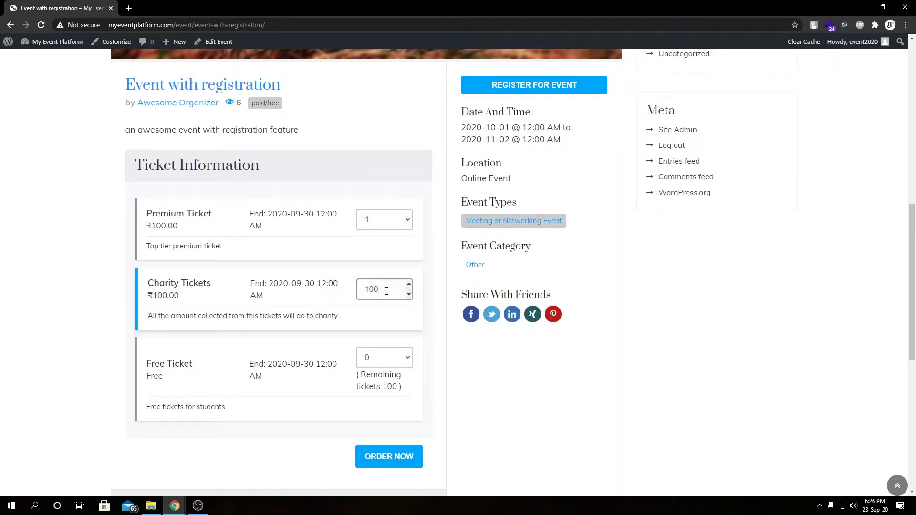
pyautogui.doubleClick(386, 291)
pyautogui.write('150')
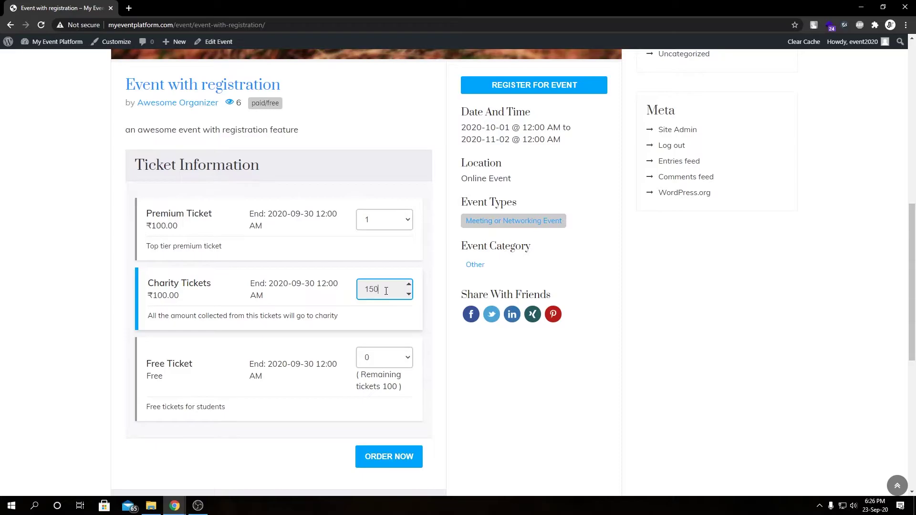
pyautogui.click(471, 376)
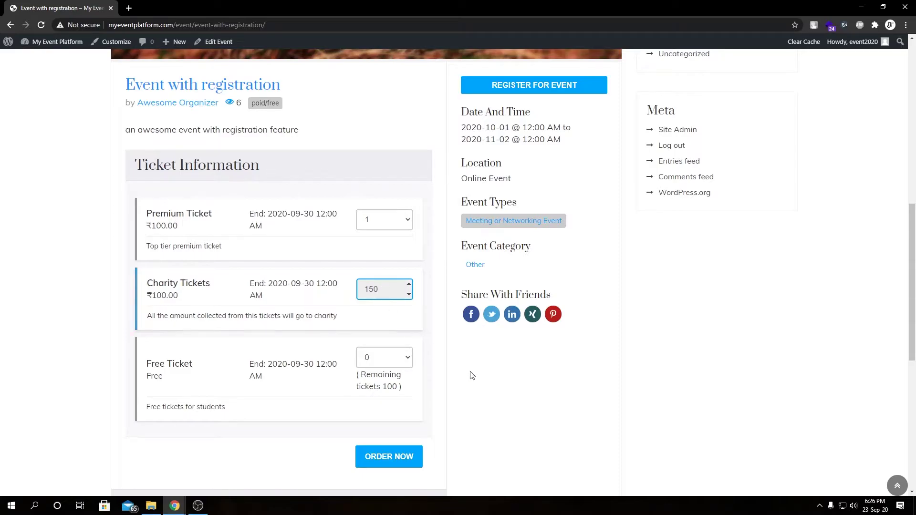
# Step: Order the tickets, then highlight the cart's Product, Price, Quantity, Subtotal headings and Cart totals
pyautogui.click(393, 459)
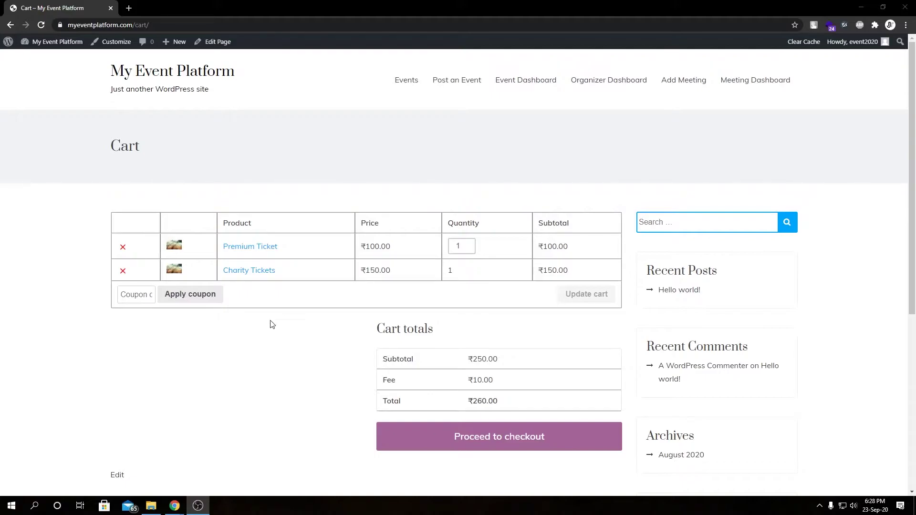
pyautogui.doubleClick(235, 223)
pyautogui.click(371, 224)
pyautogui.doubleClick(370, 222)
pyautogui.doubleClick(463, 223)
pyautogui.doubleClick(558, 223)
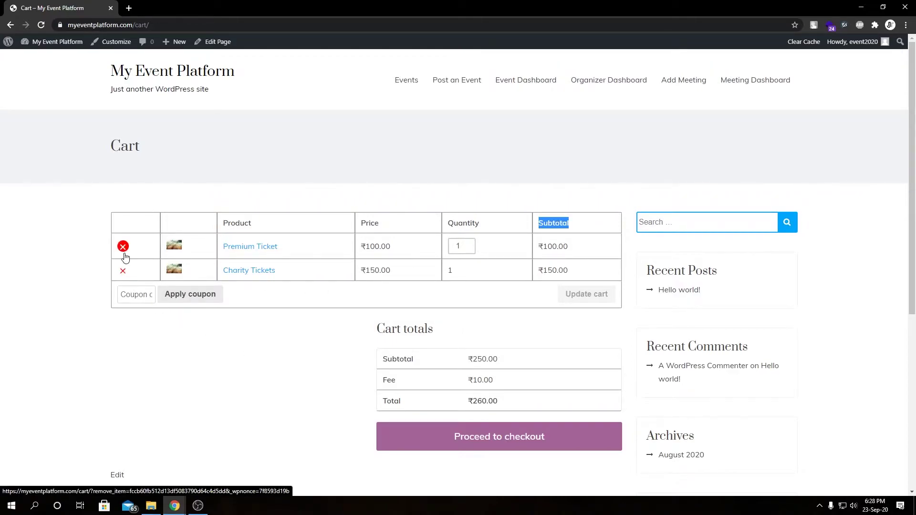
pyautogui.doubleClick(416, 331)
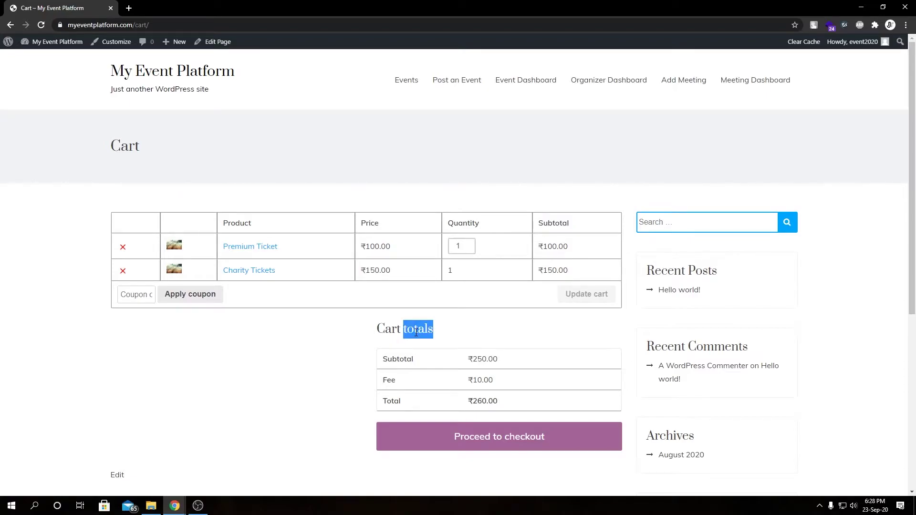
pyautogui.click(357, 343)
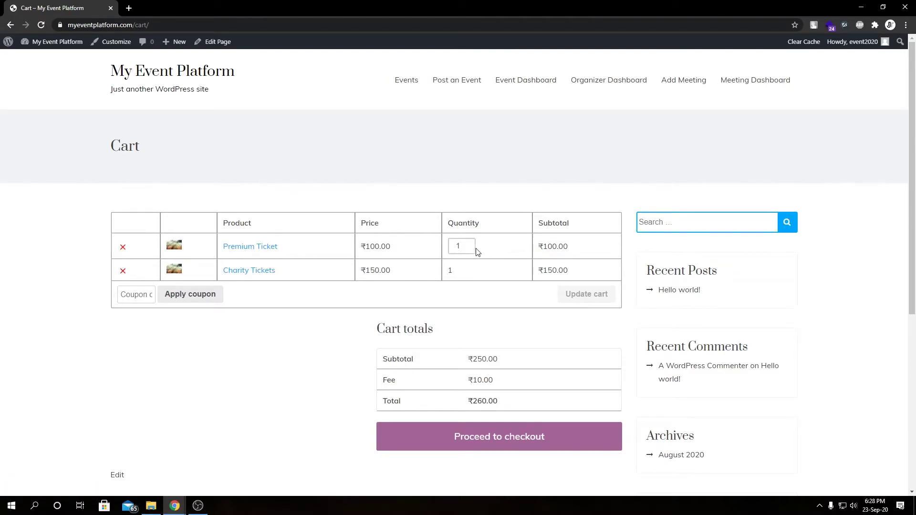
pyautogui.moveTo(460, 247)
# Step: Set the cart's Premium Ticket quantity to 2 and update the cart
pyautogui.click(470, 243)
pyautogui.click(471, 243)
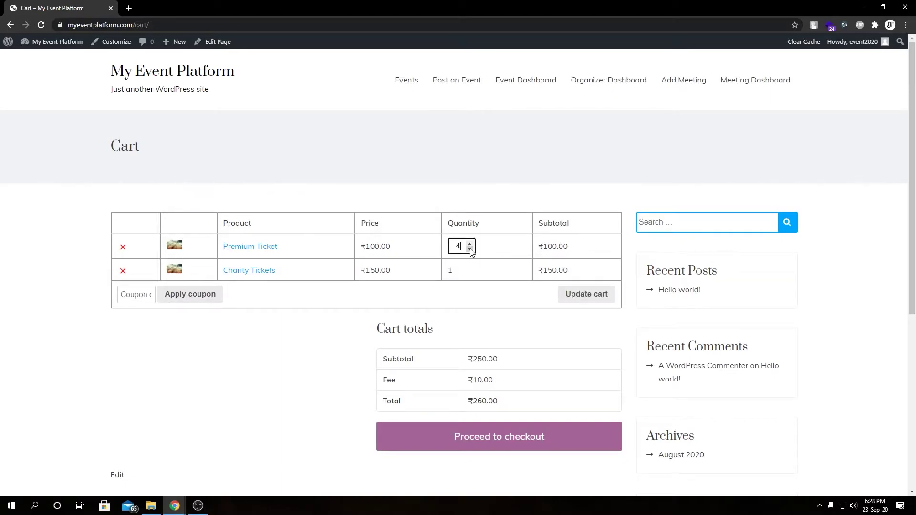
pyautogui.click(471, 249)
pyautogui.click(573, 294)
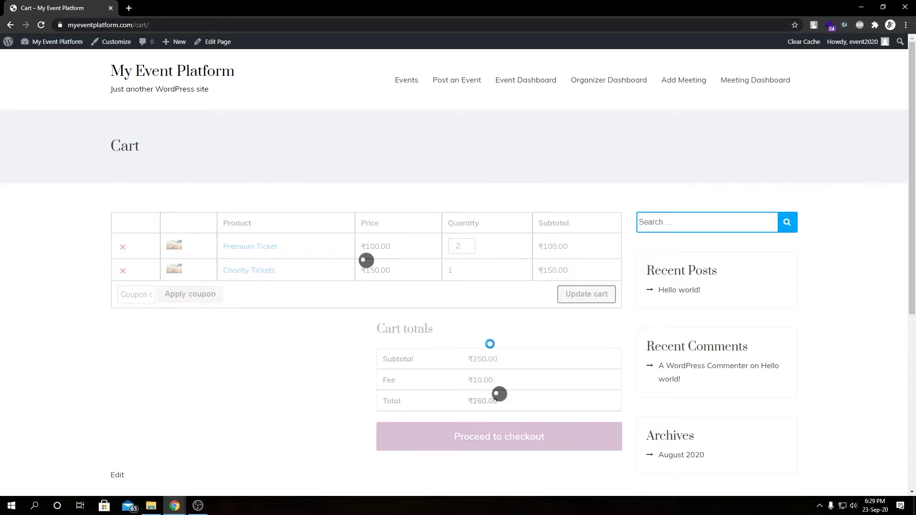
# Step: Highlight the Subtotal, Fee and Total labels in Cart totals
pyautogui.doubleClick(398, 274)
pyautogui.click(390, 298)
pyautogui.doubleClick(391, 299)
pyautogui.doubleClick(399, 311)
pyautogui.click(335, 315)
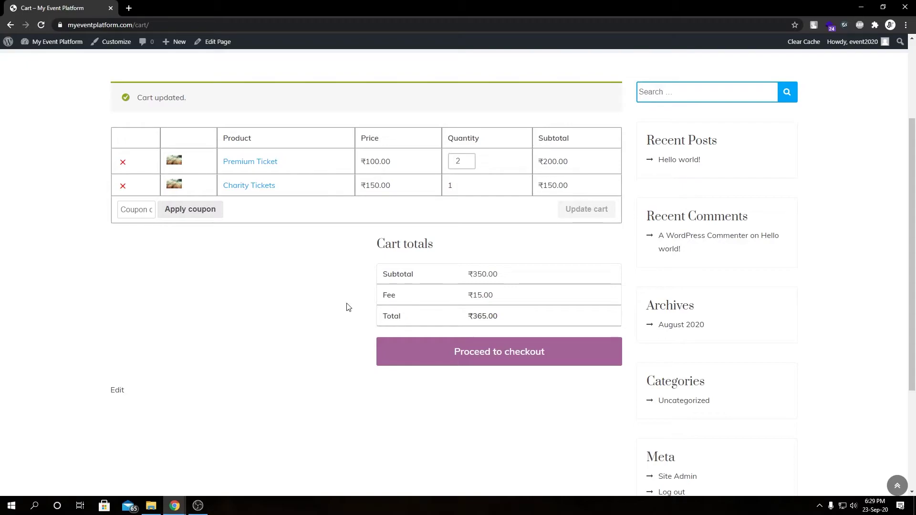
pyautogui.doubleClick(392, 298)
pyautogui.click(303, 306)
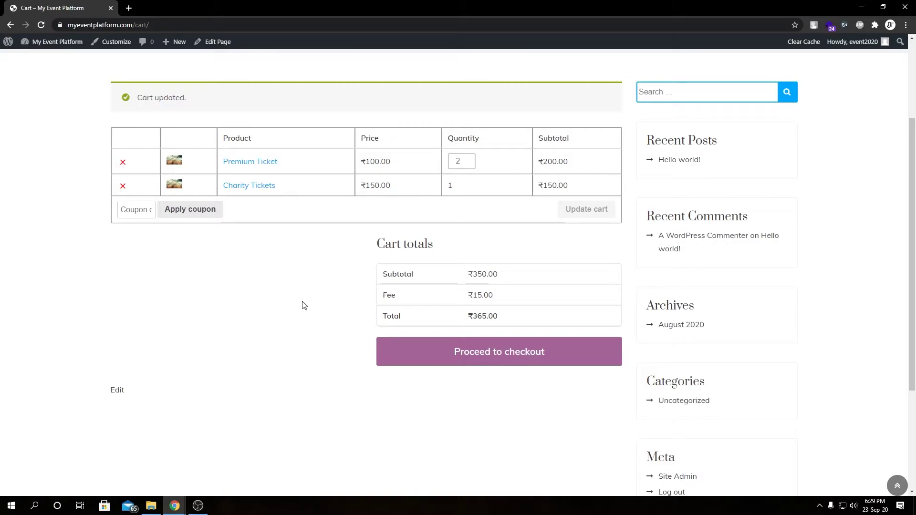
pyautogui.click(494, 355)
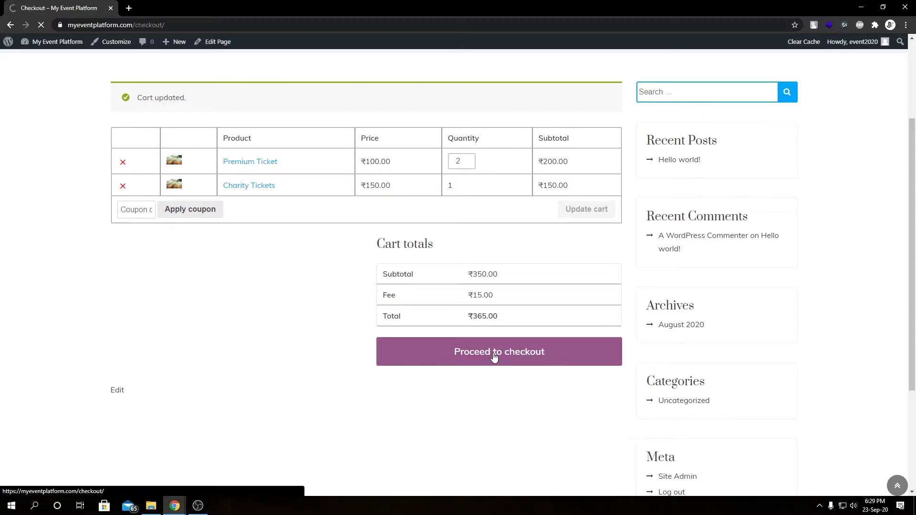
pyautogui.scroll(-2, 218, 203)
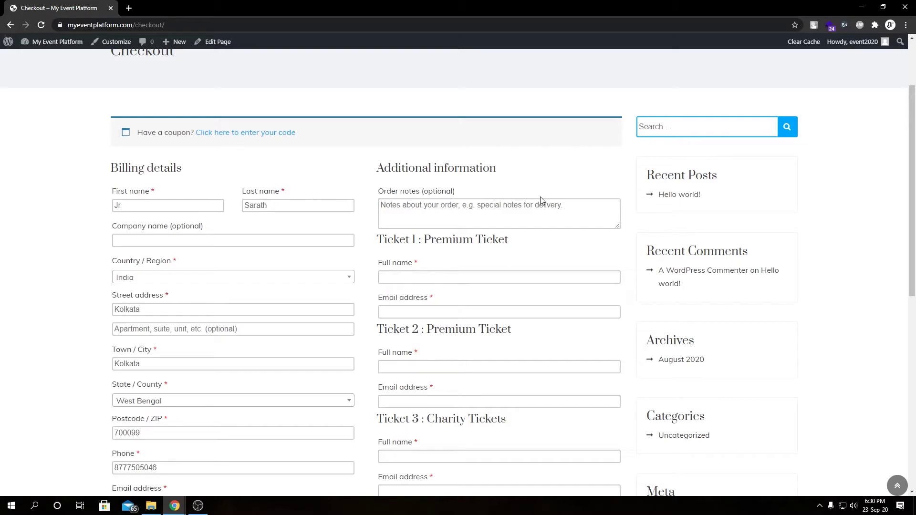
pyautogui.click(423, 192)
pyautogui.click(399, 191)
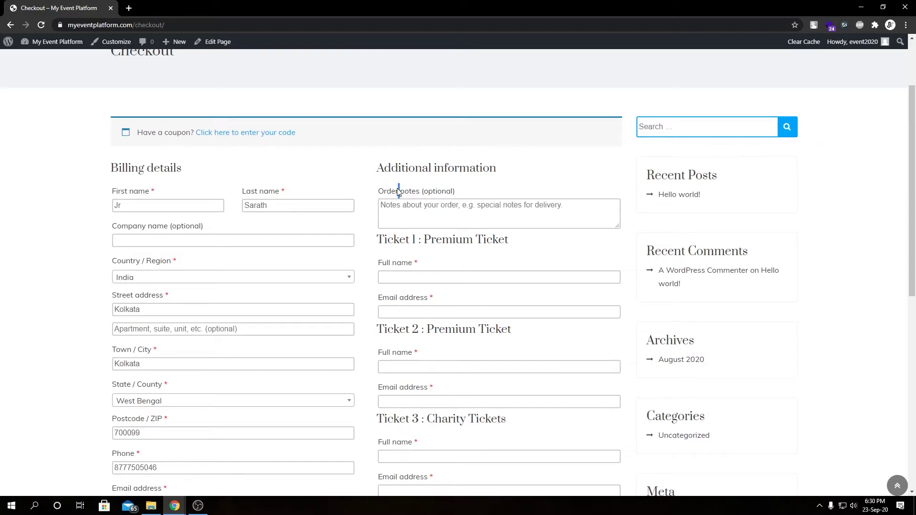
pyautogui.click(542, 188)
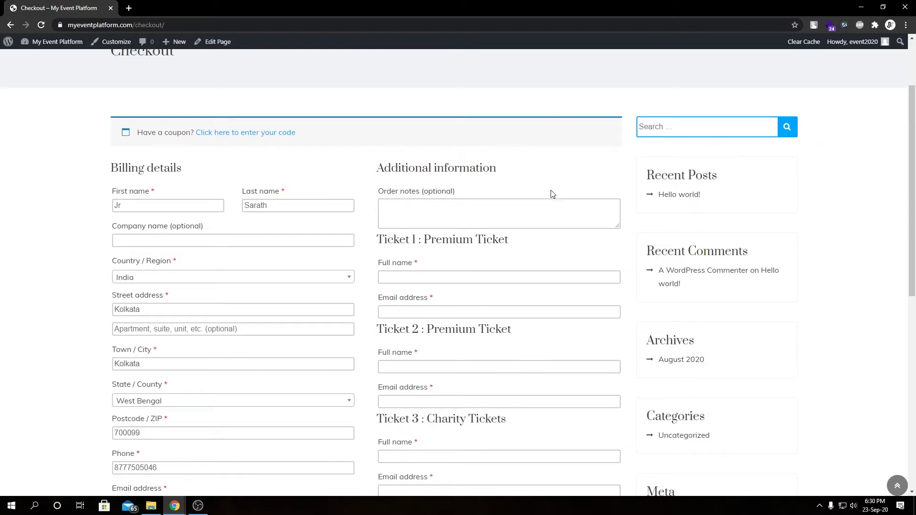
pyautogui.doubleClick(403, 242)
pyautogui.doubleClick(394, 333)
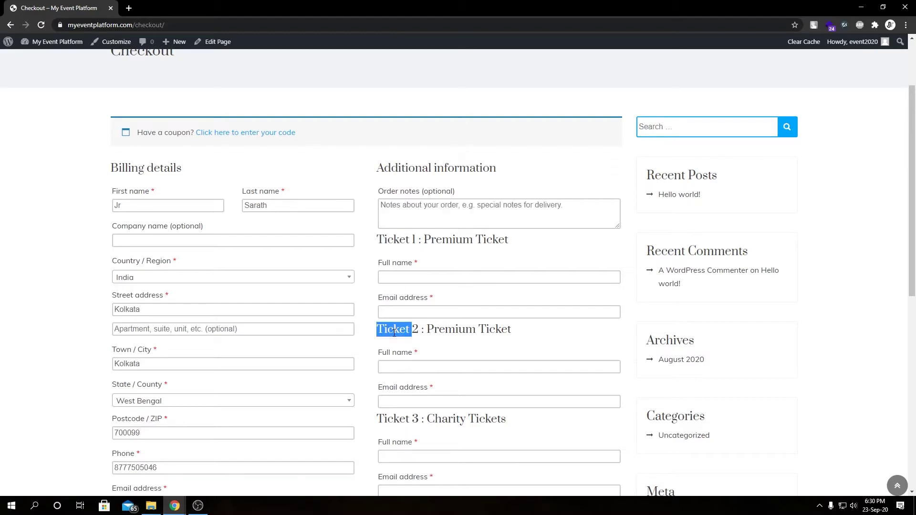
pyautogui.doubleClick(387, 422)
pyautogui.doubleClick(445, 242)
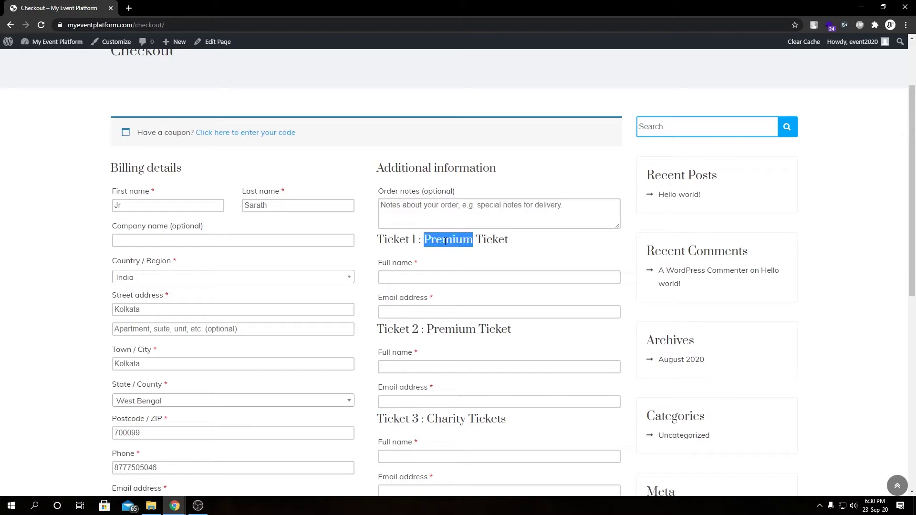
pyautogui.click(449, 328)
pyautogui.doubleClick(392, 240)
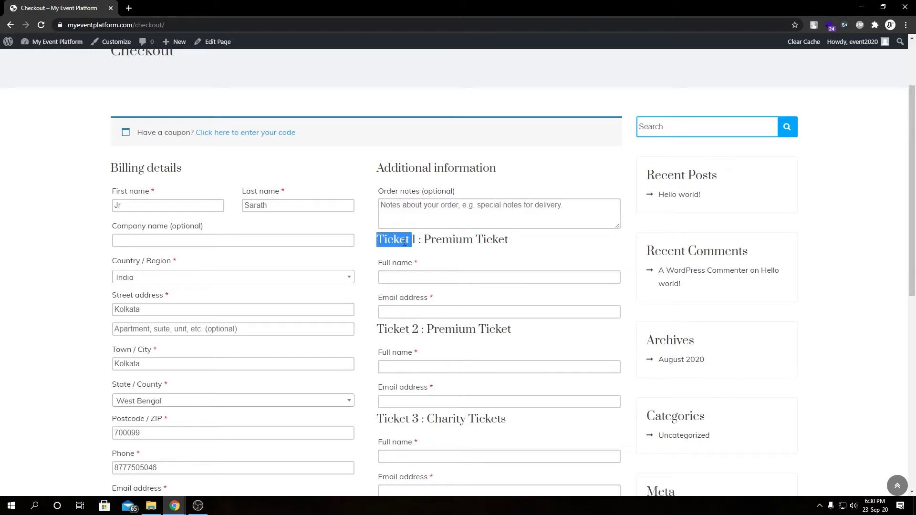
pyautogui.doubleClick(389, 329)
pyautogui.doubleClick(397, 419)
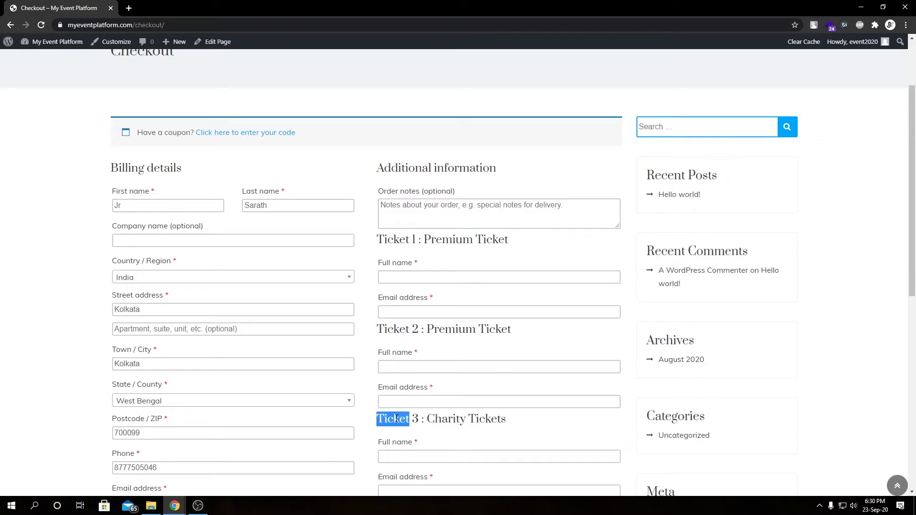
pyautogui.click(412, 267)
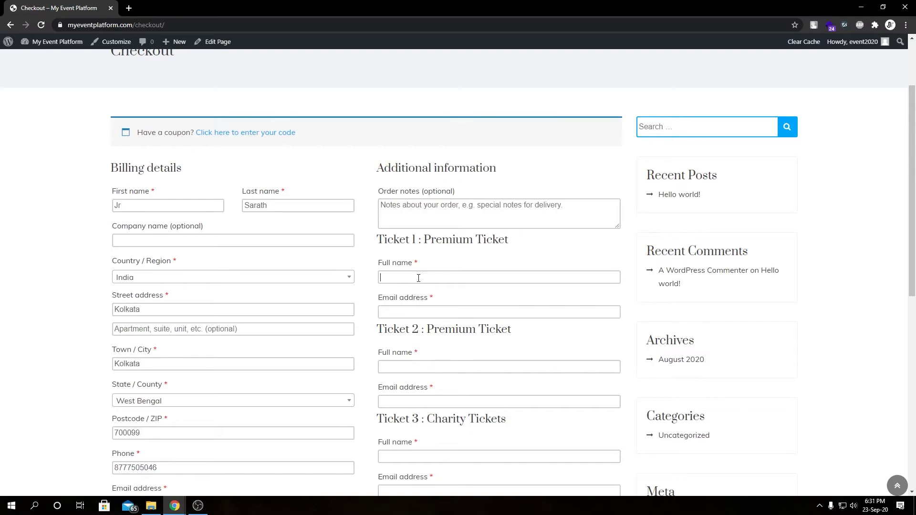
# Step: Fill the attendee name and email fields for the tickets from saved autofill details
pyautogui.click(420, 299)
pyautogui.scroll(-1, 483, 227)
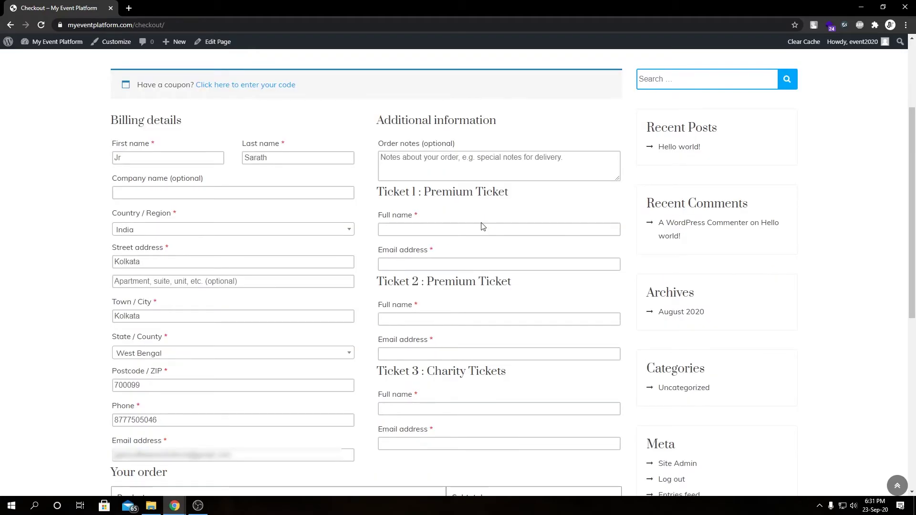
pyautogui.click(472, 229)
pyautogui.click(446, 323)
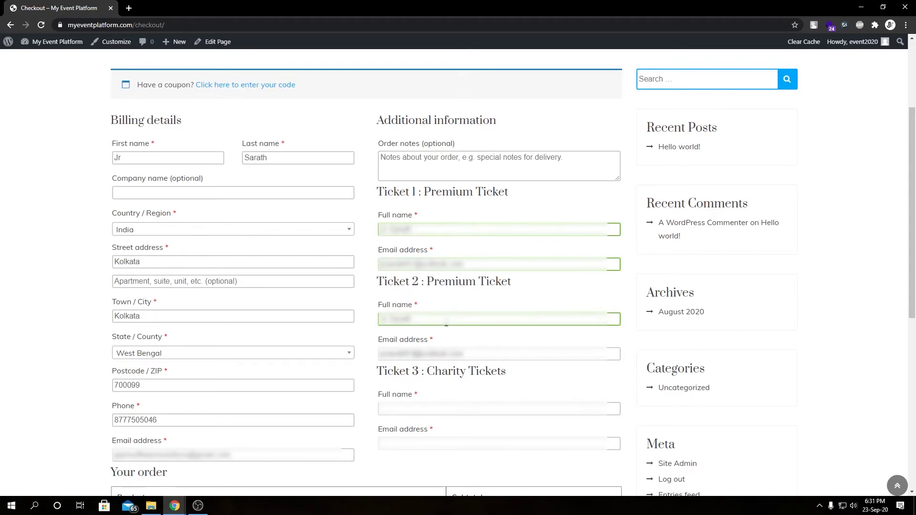
pyautogui.scroll(-7, 591, 428)
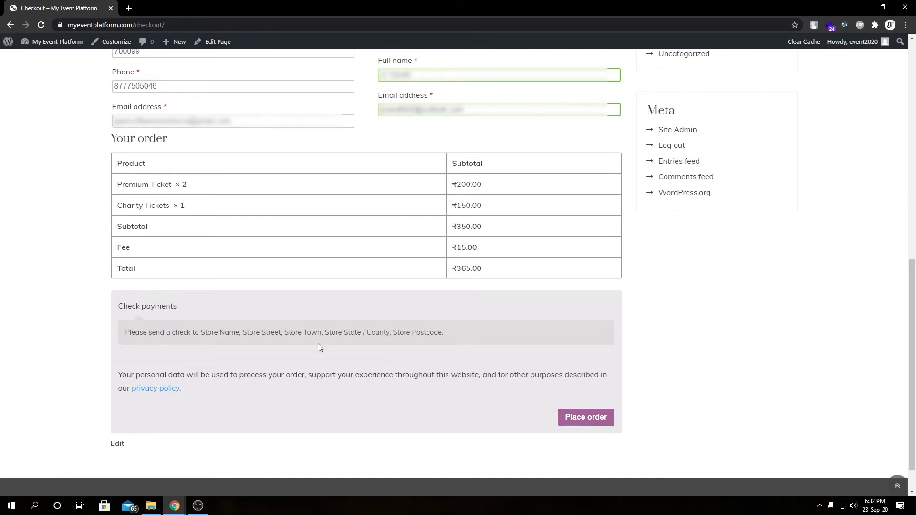
# Step: Highlight the order's Premium Ticket ₹200.00, Charity Tickets ×1, ₹15.00 fee and ₹365.00 total
pyautogui.doubleClick(126, 137)
pyautogui.click(167, 164)
pyautogui.doubleClick(140, 183)
pyautogui.click(186, 184)
pyautogui.doubleClick(158, 205)
pyautogui.doubleClick(181, 205)
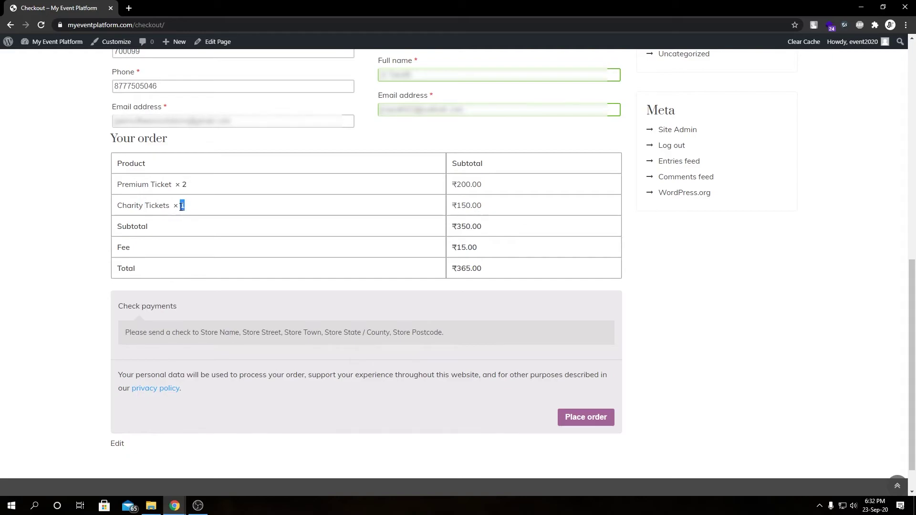
pyautogui.doubleClick(465, 184)
pyautogui.click(467, 209)
pyautogui.doubleClick(461, 247)
pyautogui.doubleClick(467, 269)
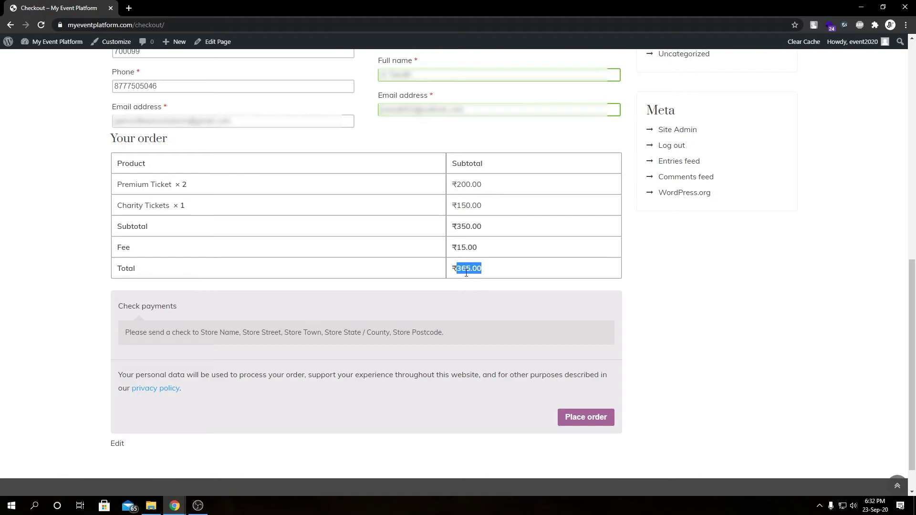
pyautogui.click(526, 443)
pyautogui.scroll(-1, 526, 443)
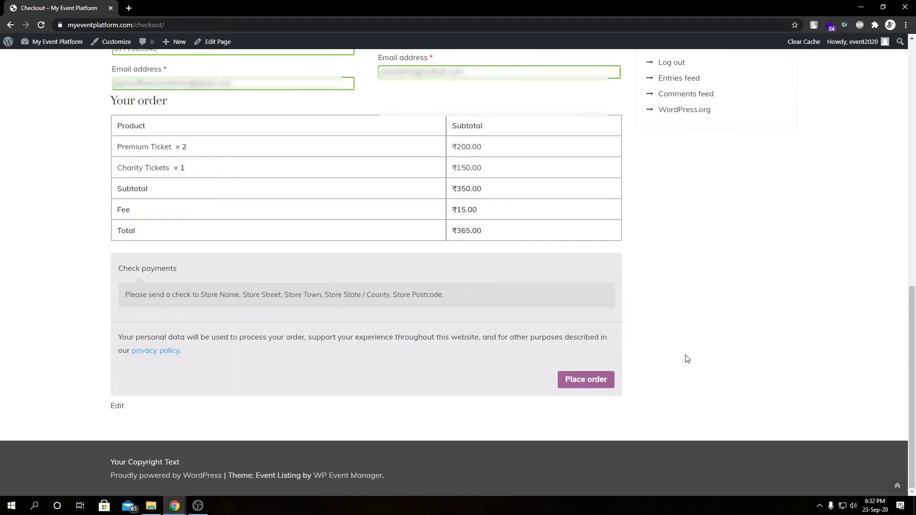
# Step: Place the order and highlight the order number, email, ₹365.00 total and payment method
pyautogui.click(601, 382)
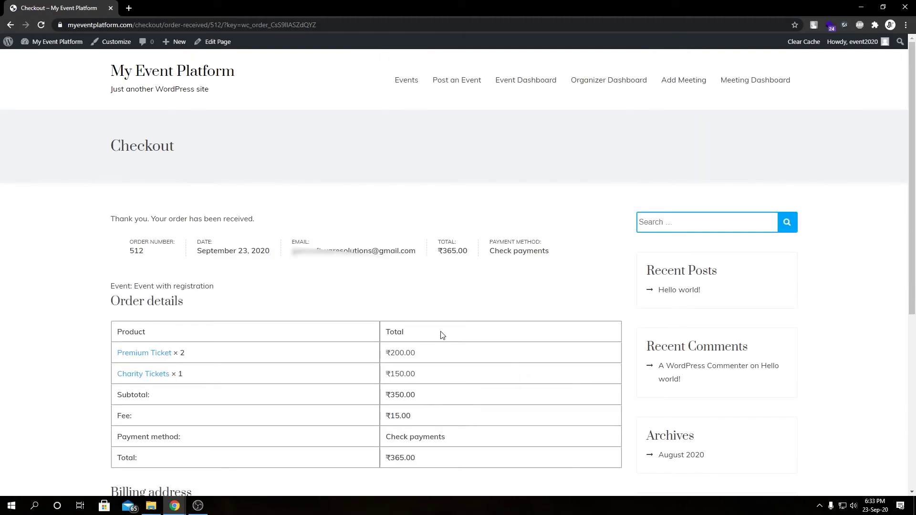
pyautogui.moveTo(150, 242); pyautogui.dragTo(212, 242)
pyautogui.moveTo(292, 251); pyautogui.dragTo(373, 251)
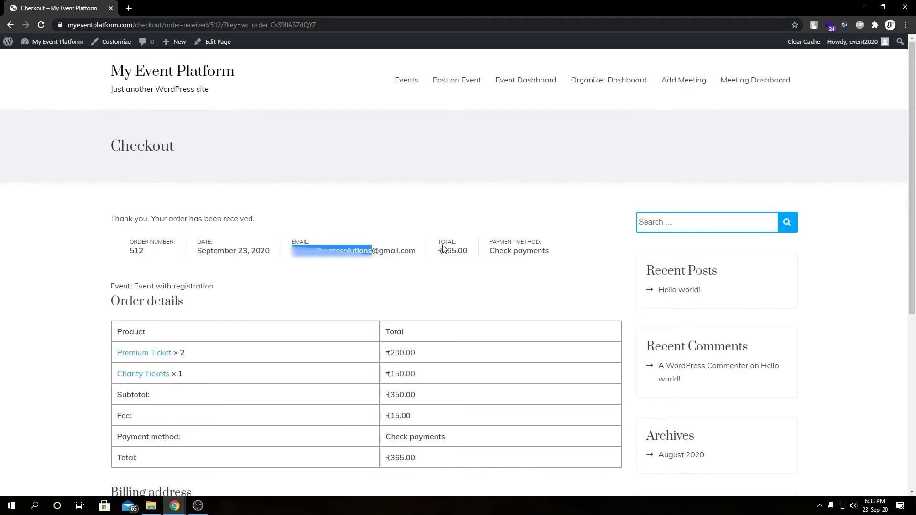
pyautogui.moveTo(469, 251); pyautogui.dragTo(445, 251)
pyautogui.doubleClick(507, 242)
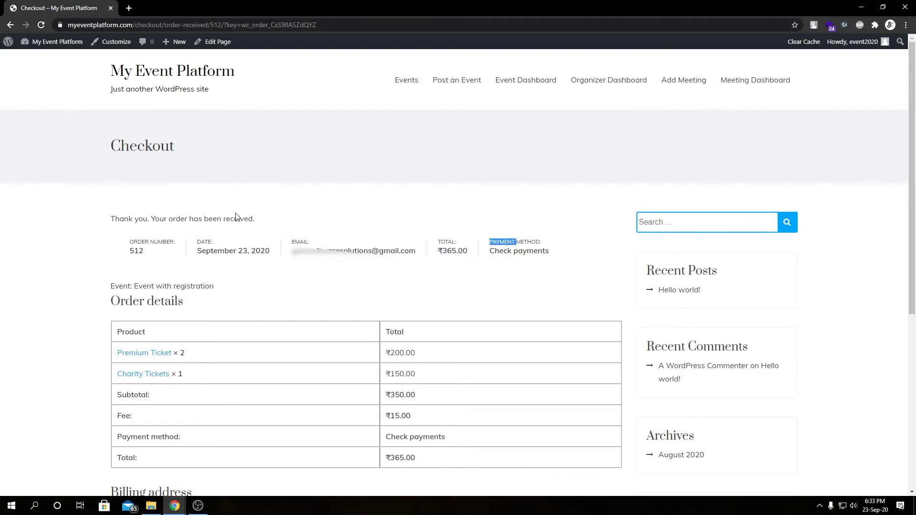
# Step: Highlight the Order details heading and Product column on the confirmation page
pyautogui.doubleClick(139, 302)
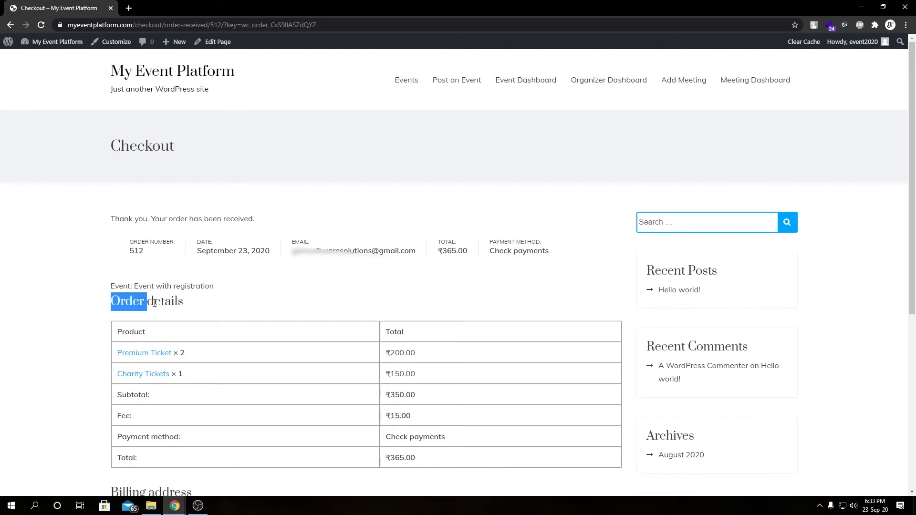
pyautogui.doubleClick(133, 333)
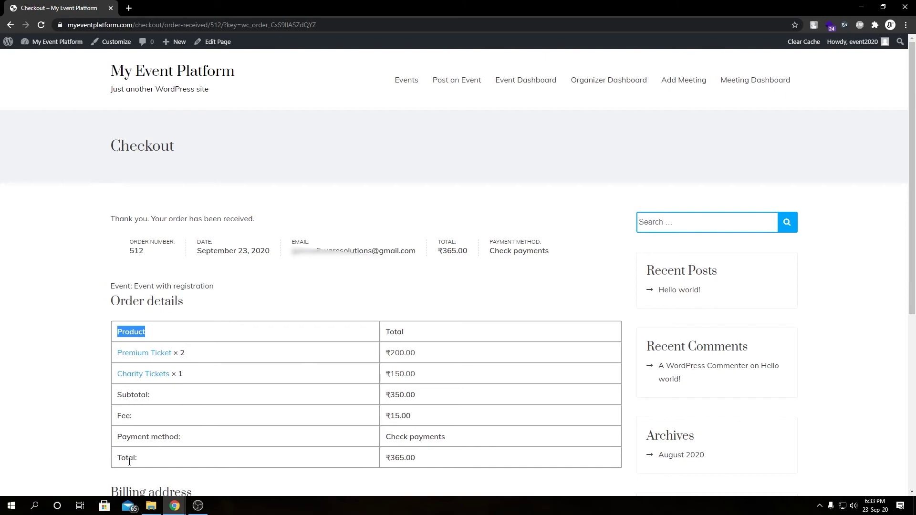
pyautogui.scroll(-3, 380, 439)
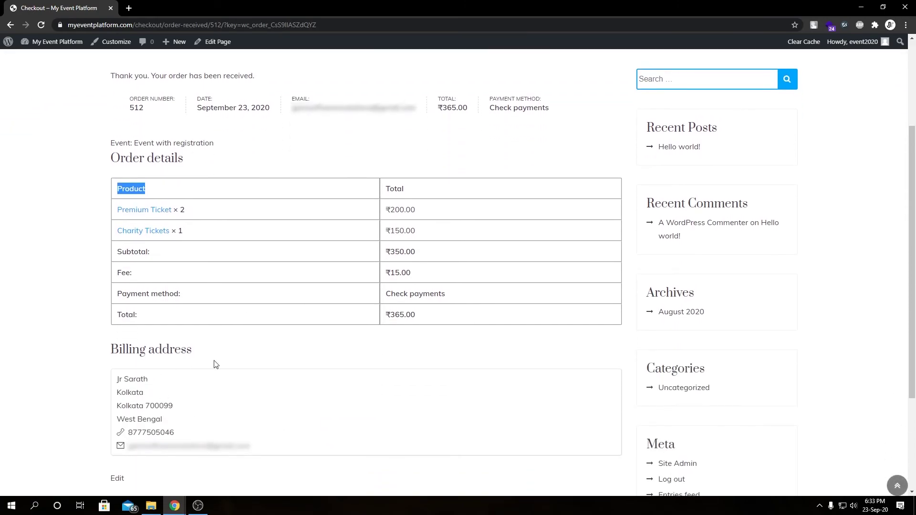
pyautogui.scroll(3, 229, 363)
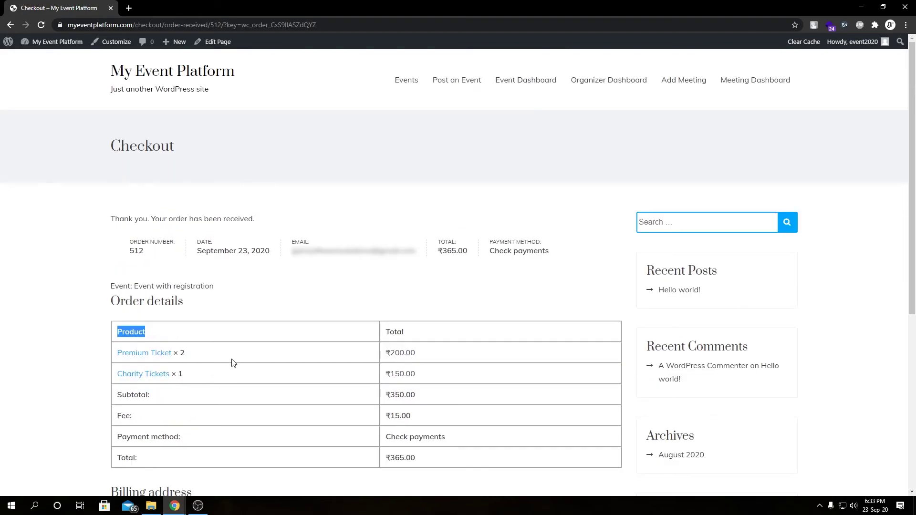
pyautogui.click(289, 318)
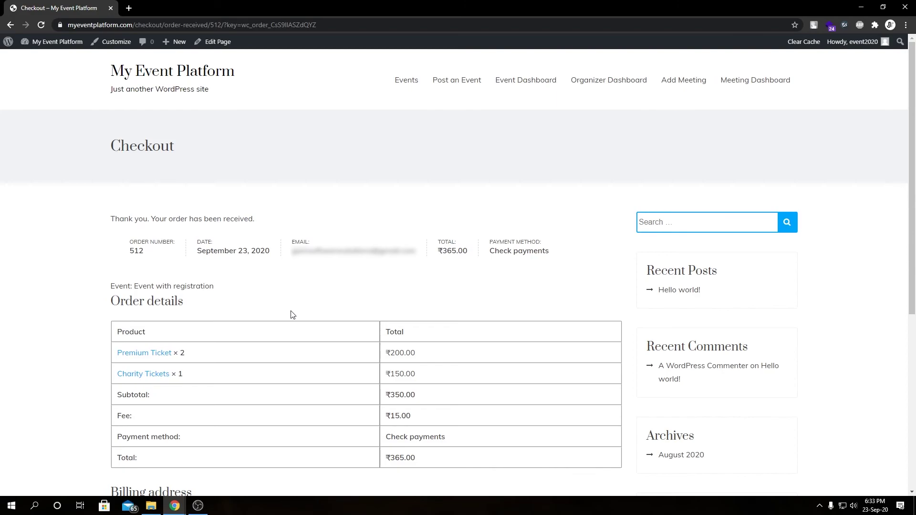